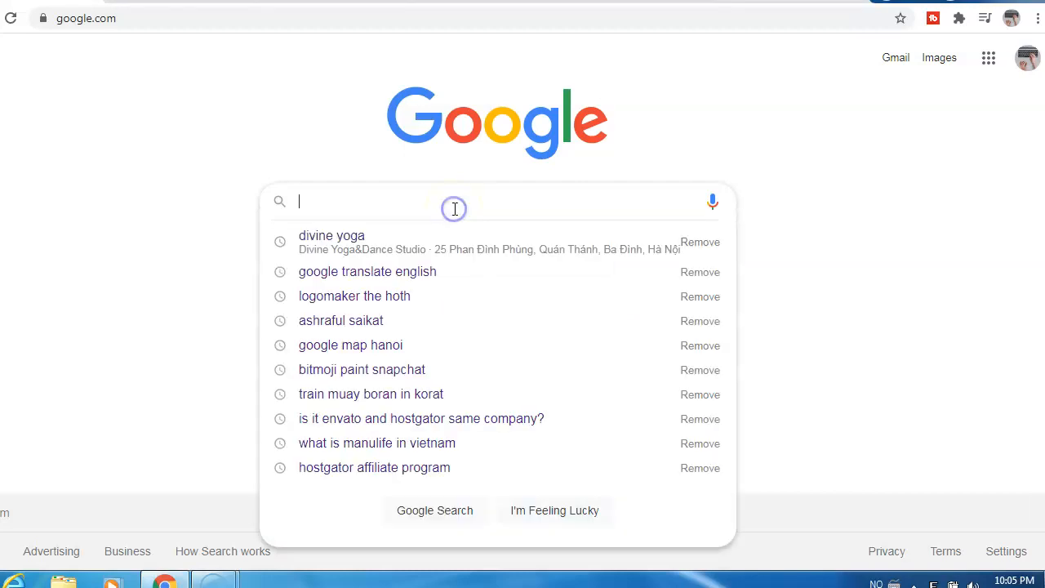
Search Google for the HOTH logo maker and open the logomaker.thehoth.com site from the results.
{"action": "type", "text": "lo"}
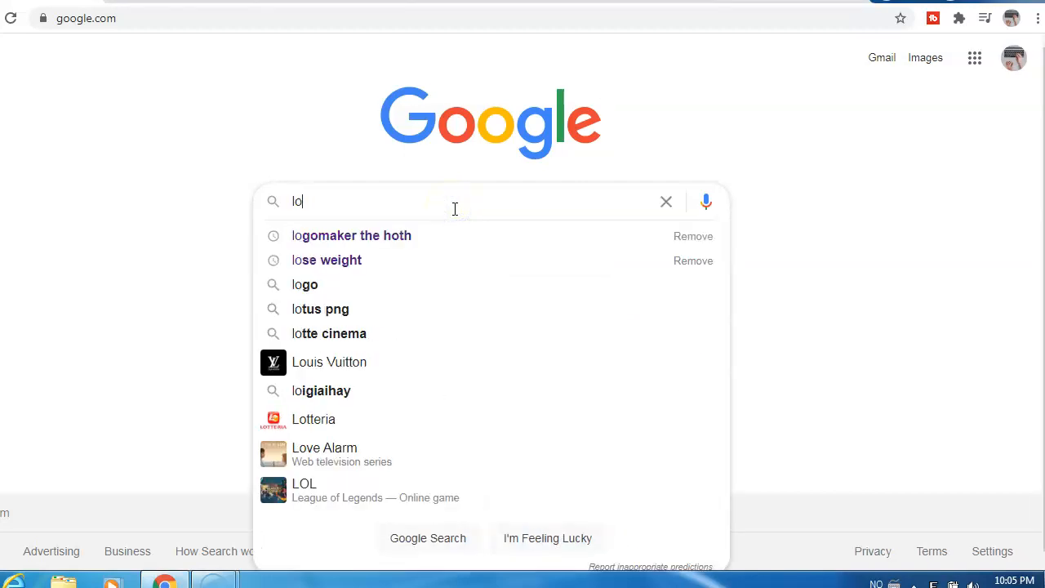
{"action": "left_click", "coordinate": [412, 248]}
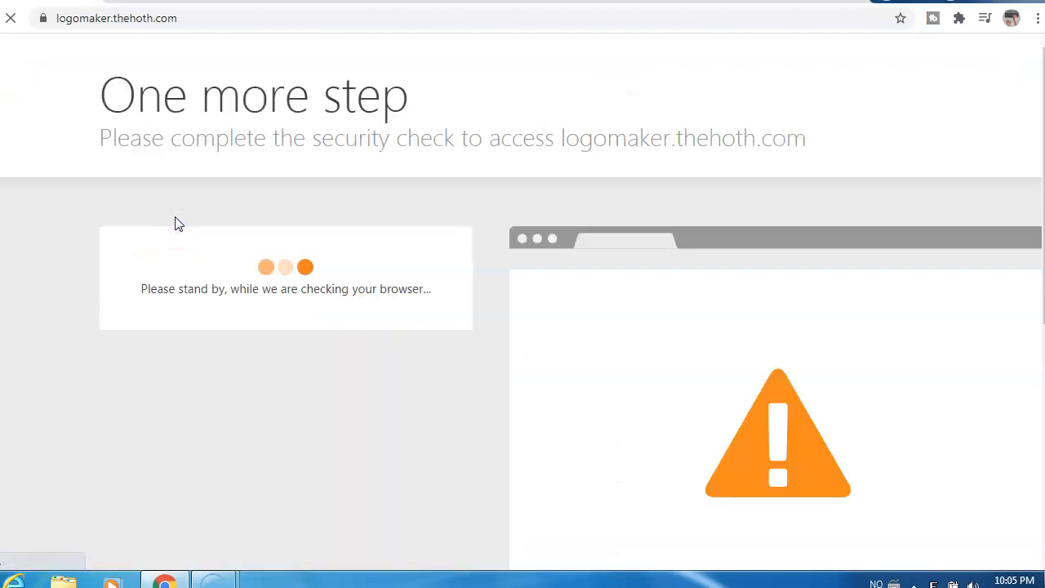
{"action": "left_click", "coordinate": [281, 179]}
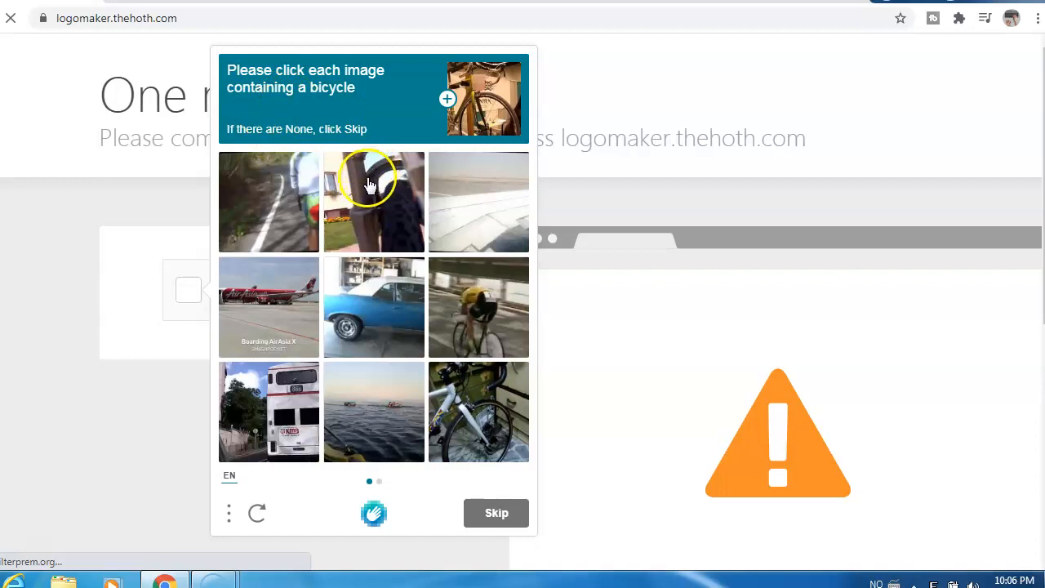
Complete the site's security check by selecting the images that contain a bicycle and submitting them.
{"action": "left_click", "coordinate": [278, 192]}
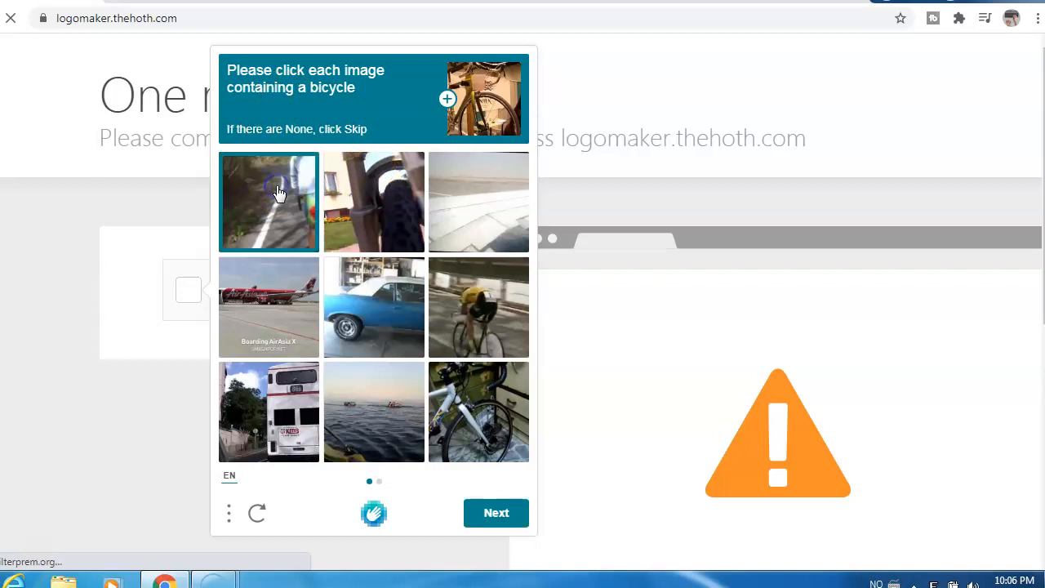
{"action": "left_click", "coordinate": [463, 294]}
{"action": "left_click", "coordinate": [483, 408]}
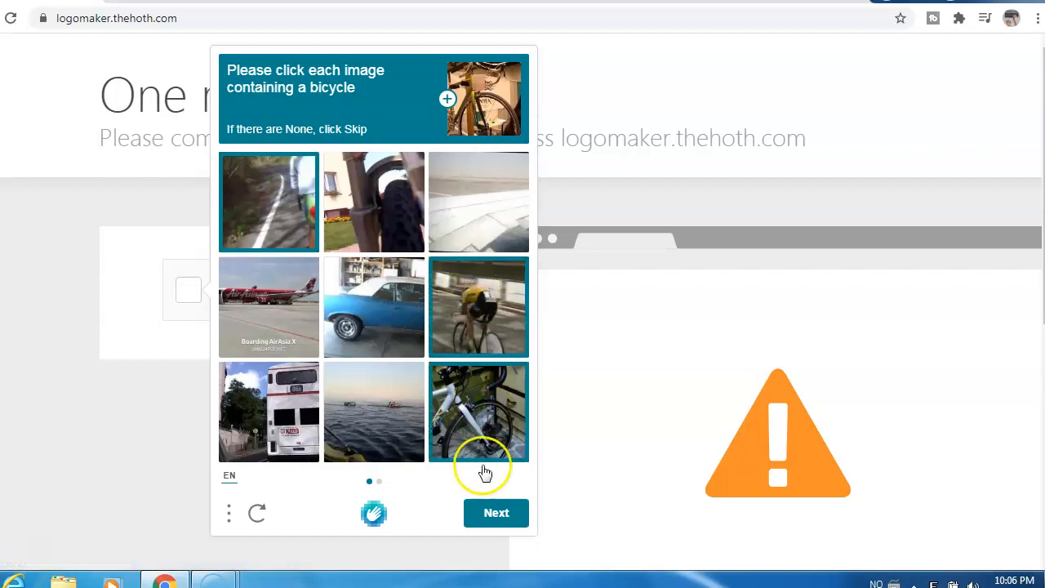
{"action": "left_click", "coordinate": [496, 522]}
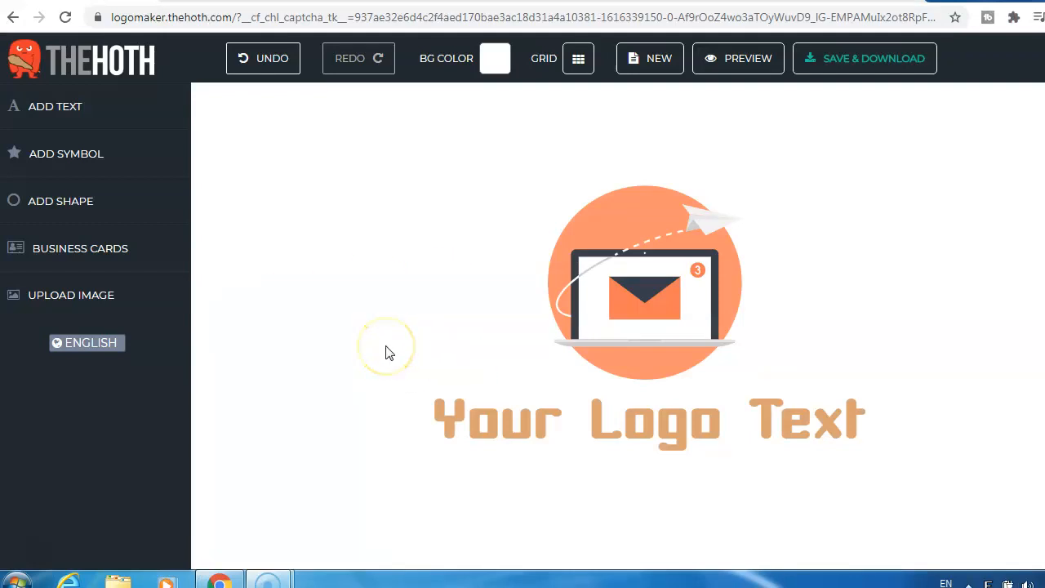
Erase the sample logo to start a new drawing and add the hot dog symbol from the Food and Drinks category.
{"action": "left_click", "coordinate": [651, 66]}
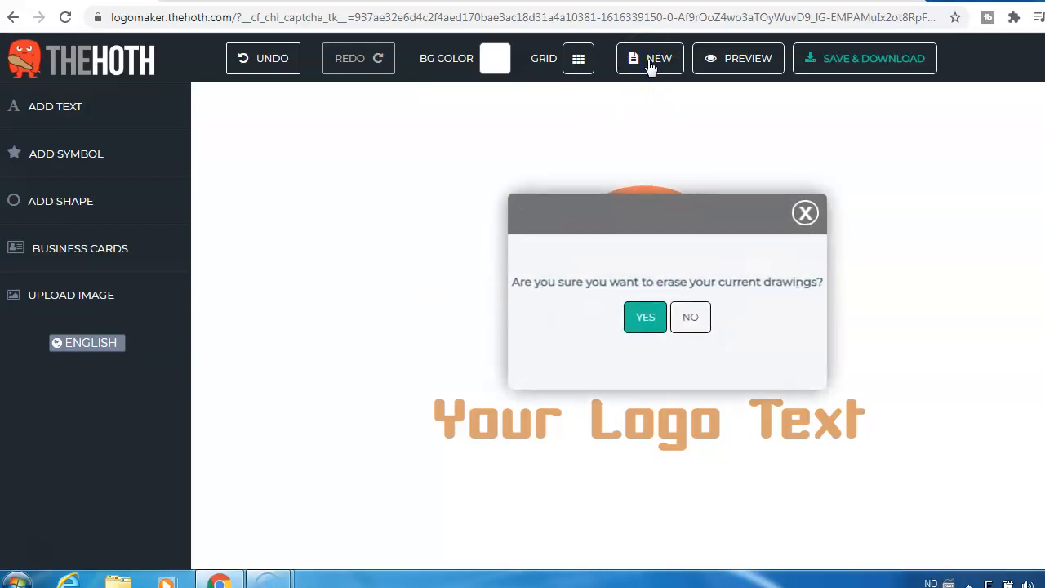
{"action": "left_click", "coordinate": [642, 320]}
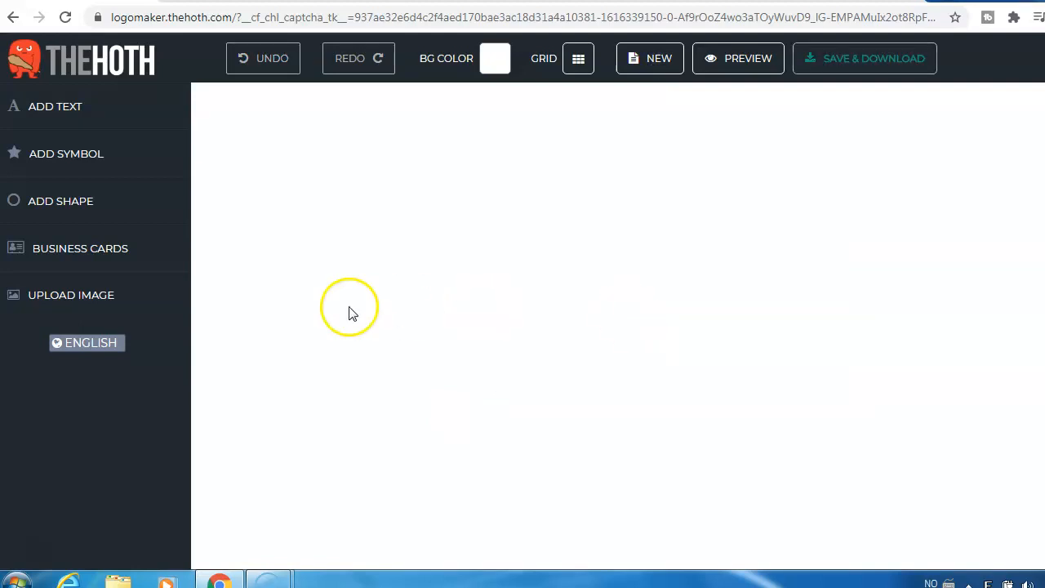
{"action": "left_click", "coordinate": [80, 161]}
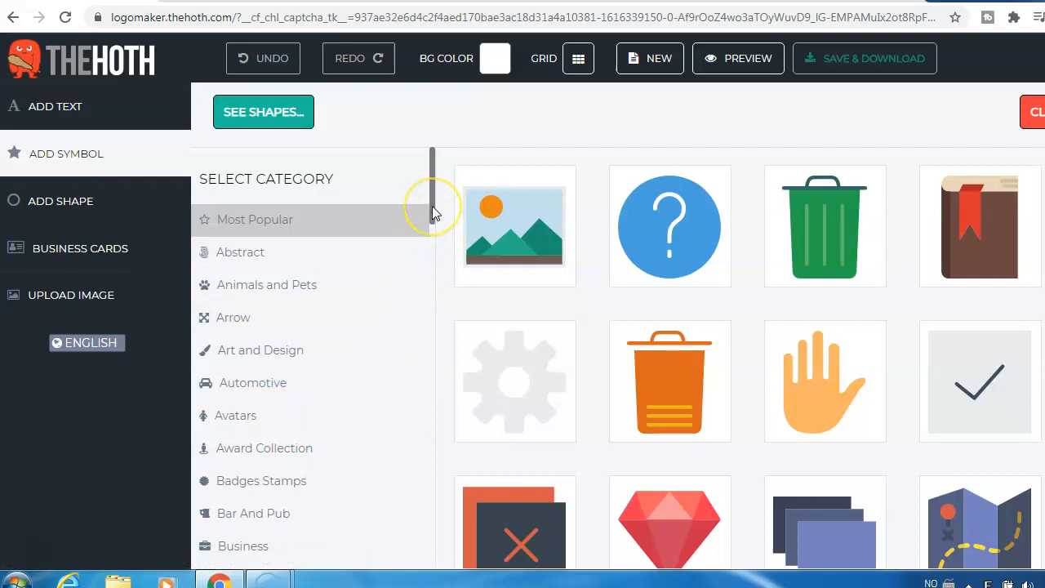
{"action": "left_click_drag", "start_coordinate": [433, 210], "coordinate": [432, 217]}
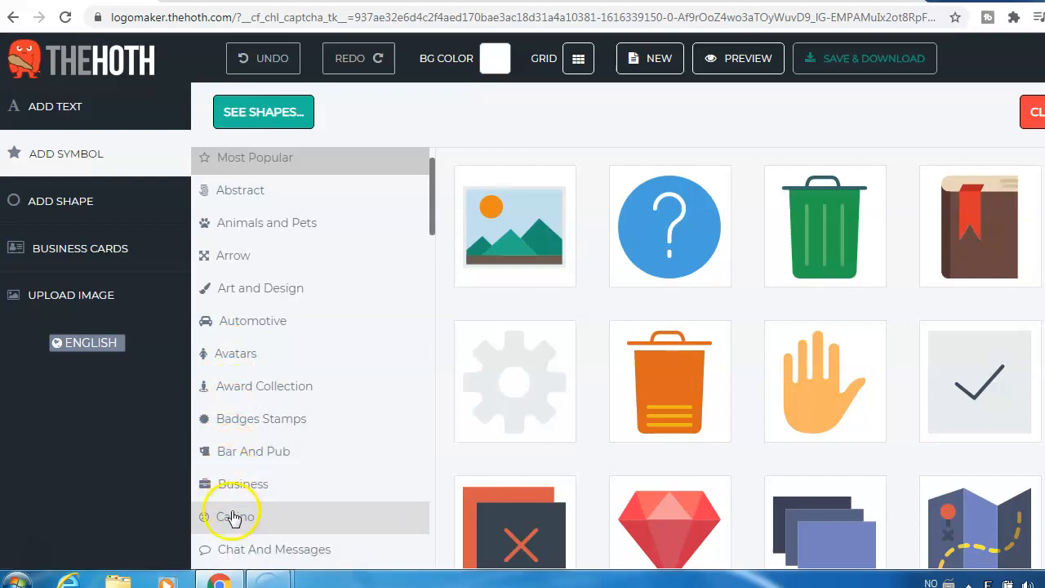
{"action": "left_click_drag", "start_coordinate": [432, 218], "coordinate": [435, 282]}
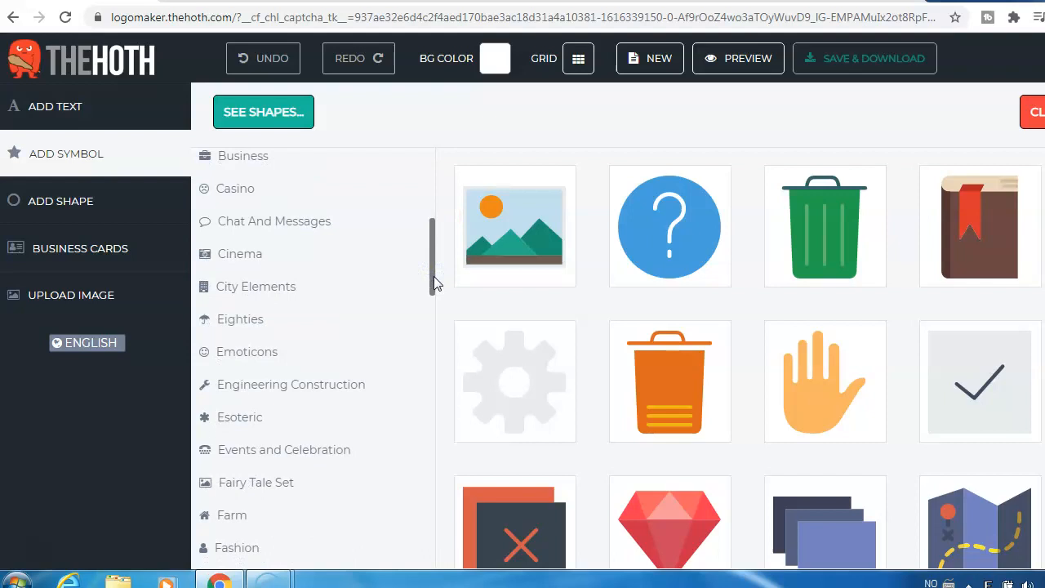
{"action": "left_click_drag", "start_coordinate": [434, 276], "coordinate": [430, 300]}
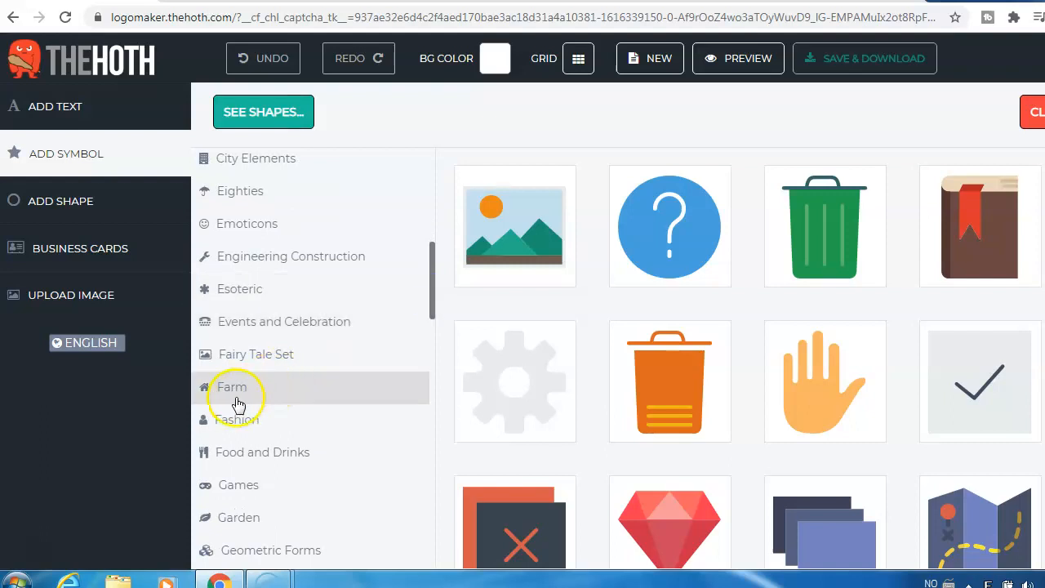
{"action": "left_click", "coordinate": [288, 456]}
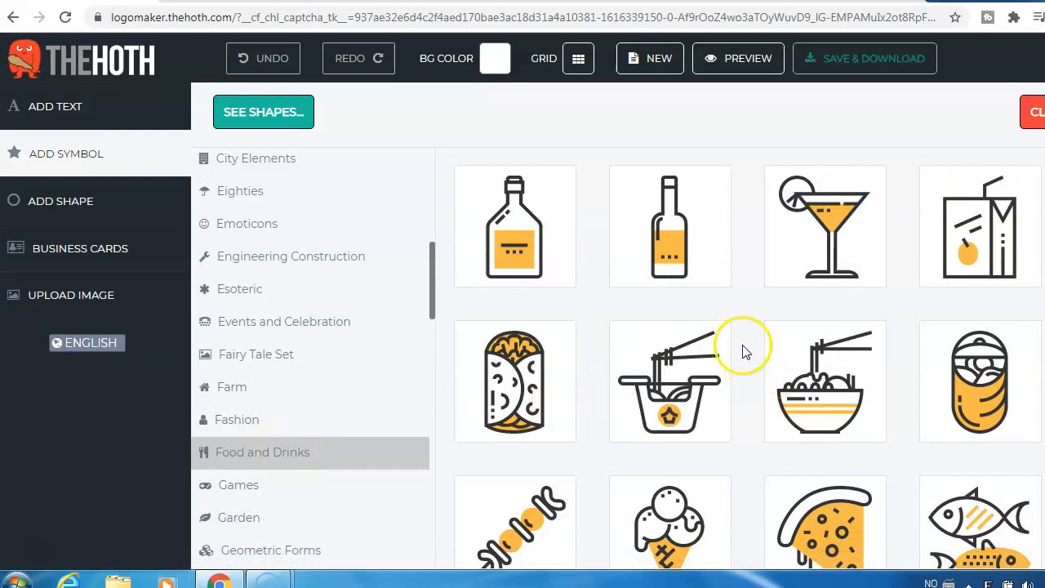
{"action": "scroll", "coordinate": [661, 341], "scroll_direction": "down", "scroll_amount": 7}
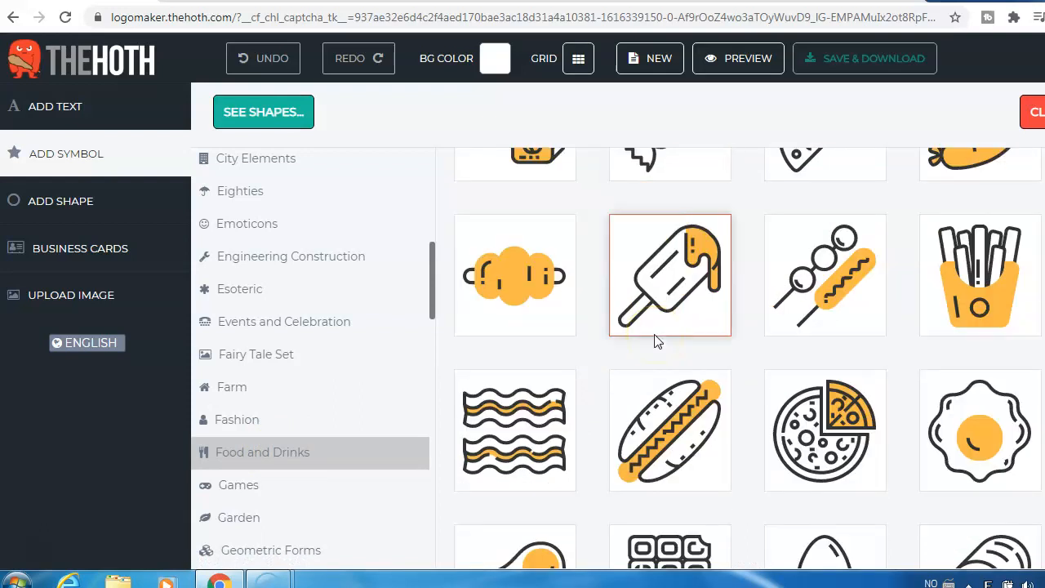
{"action": "left_click", "coordinate": [674, 439]}
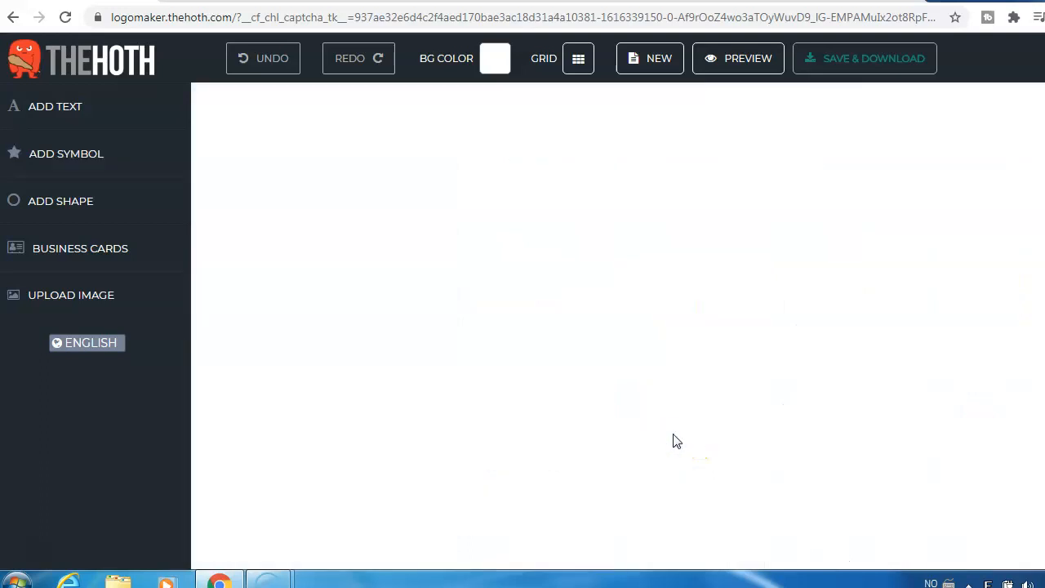
Move the hot dog symbol onto the open canvas and enlarge it to about three times its original size.
{"action": "left_click_drag", "start_coordinate": [469, 109], "coordinate": [546, 247]}
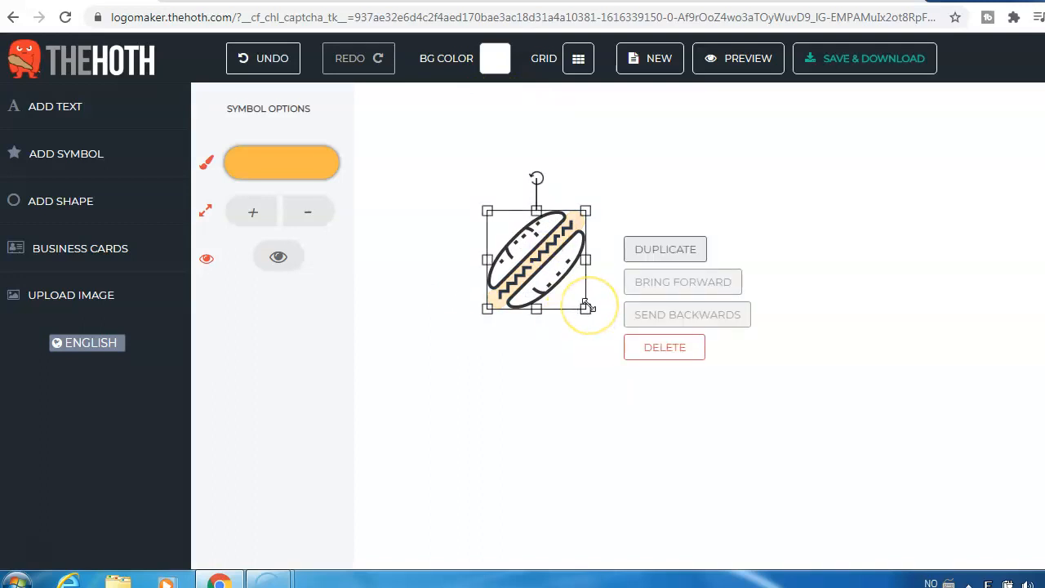
{"action": "left_click_drag", "start_coordinate": [587, 307], "coordinate": [821, 490]}
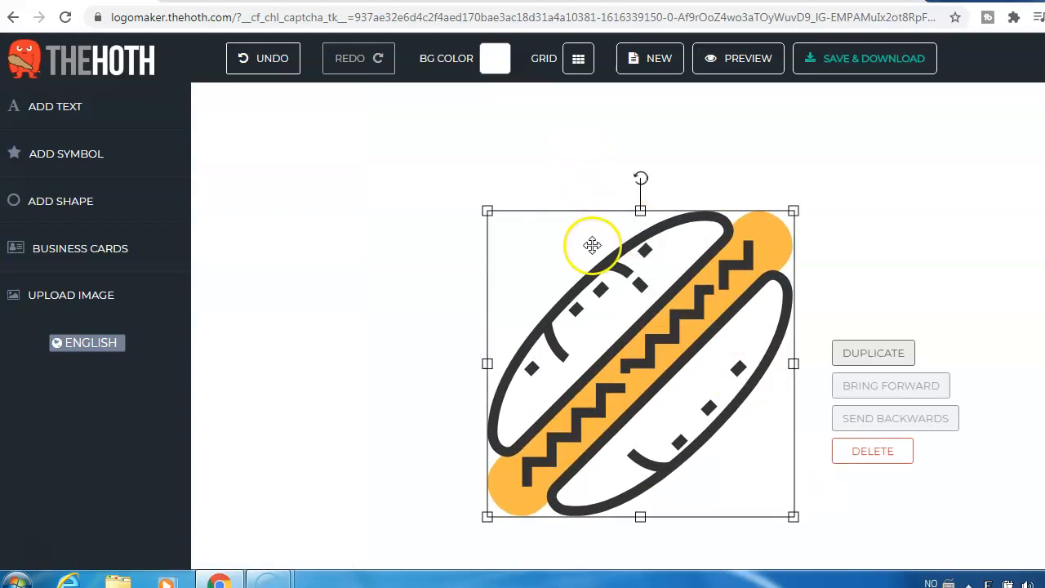
{"action": "left_click_drag", "start_coordinate": [591, 247], "coordinate": [419, 160]}
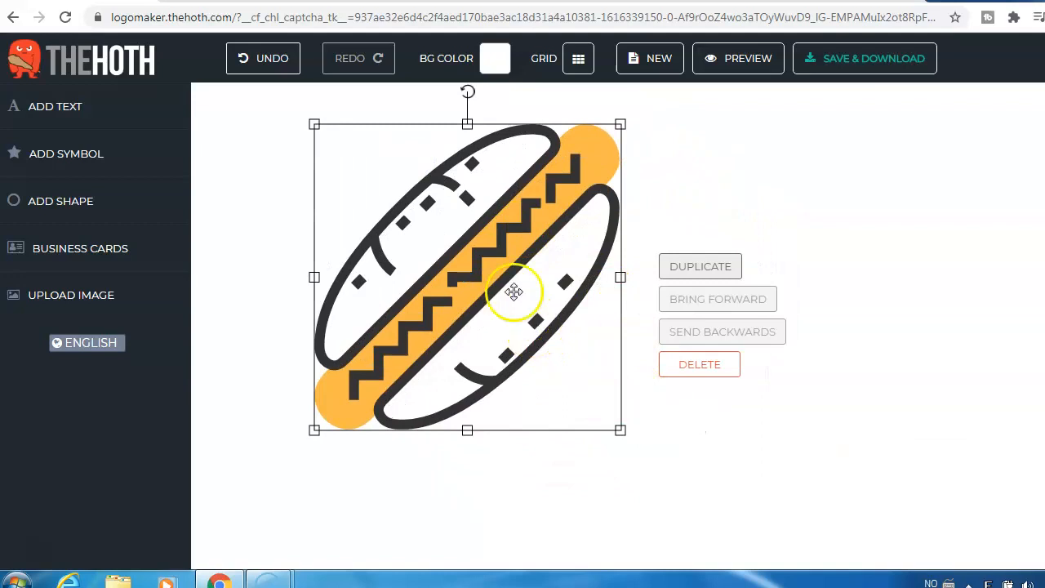
Recolour the hot dog's dark outline to bright magenta, hex fc0ffc.
{"action": "left_click", "coordinate": [503, 241]}
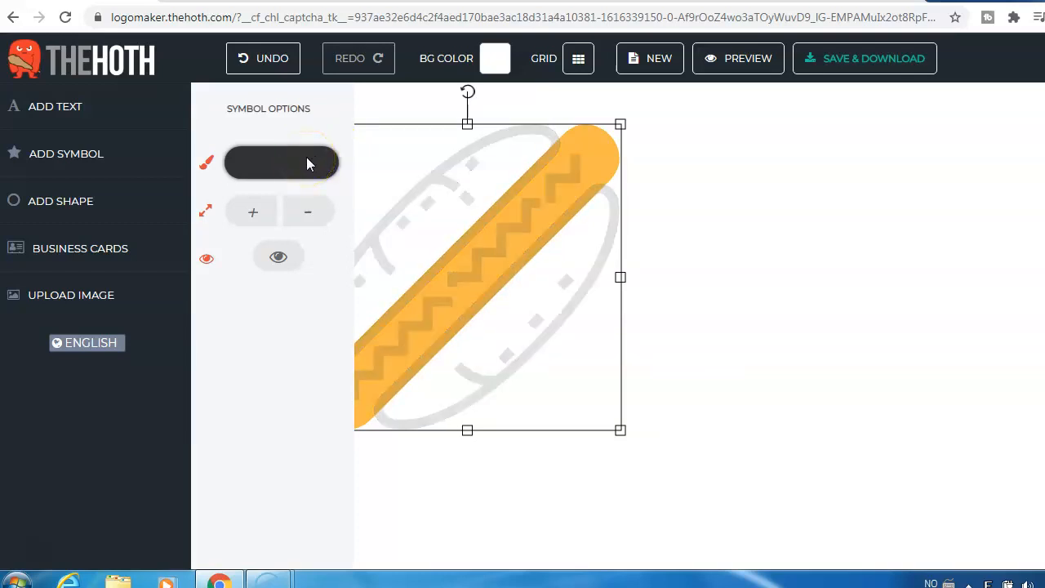
{"action": "left_click", "coordinate": [308, 163]}
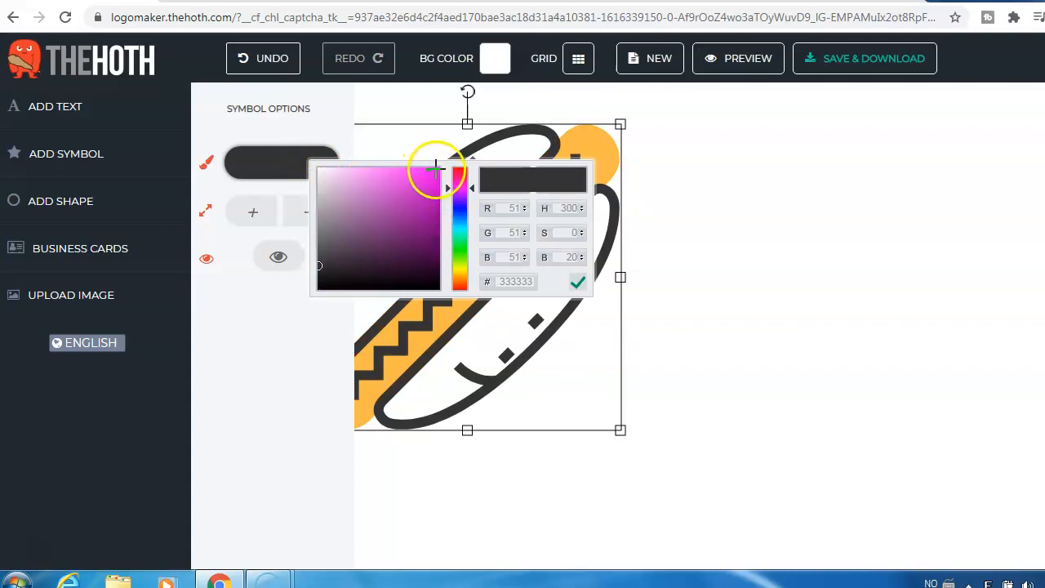
{"action": "left_click", "coordinate": [434, 168]}
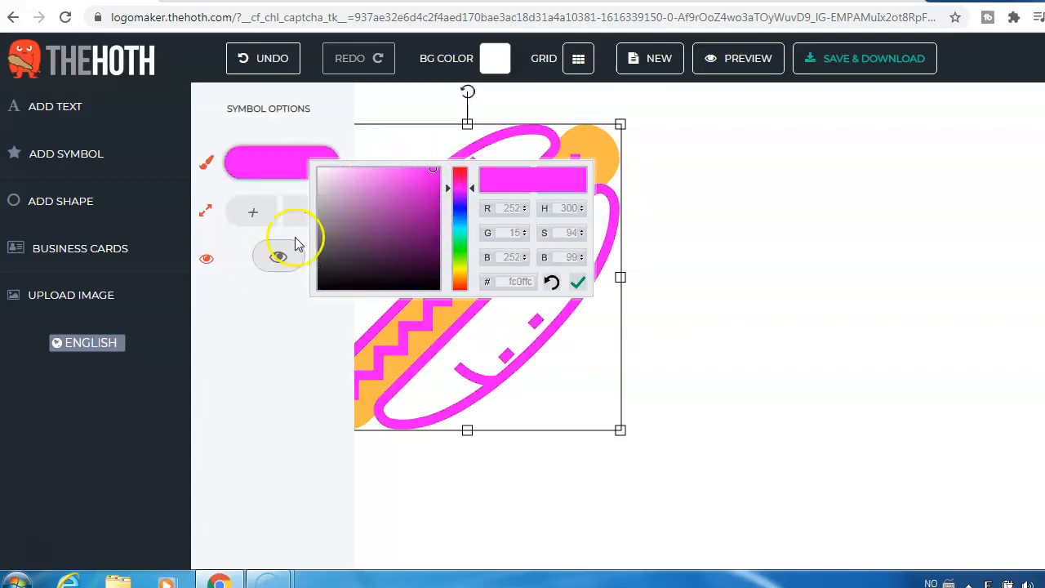
{"action": "left_click", "coordinate": [265, 315]}
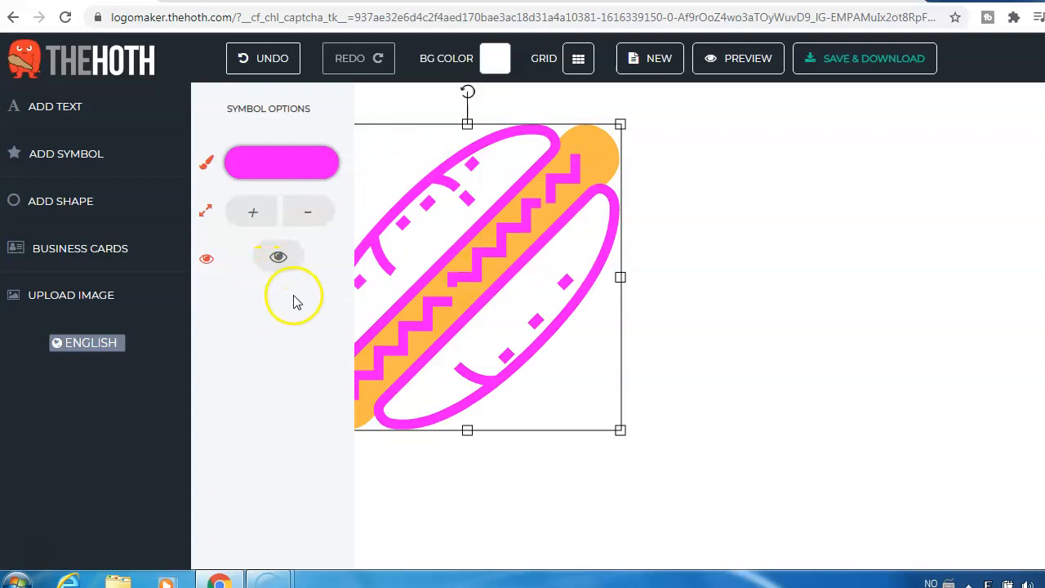
Move the hot dog clear of the symbol options and try scaling it up and back down, ending at a smaller size.
{"action": "left_click_drag", "start_coordinate": [443, 182], "coordinate": [537, 213]}
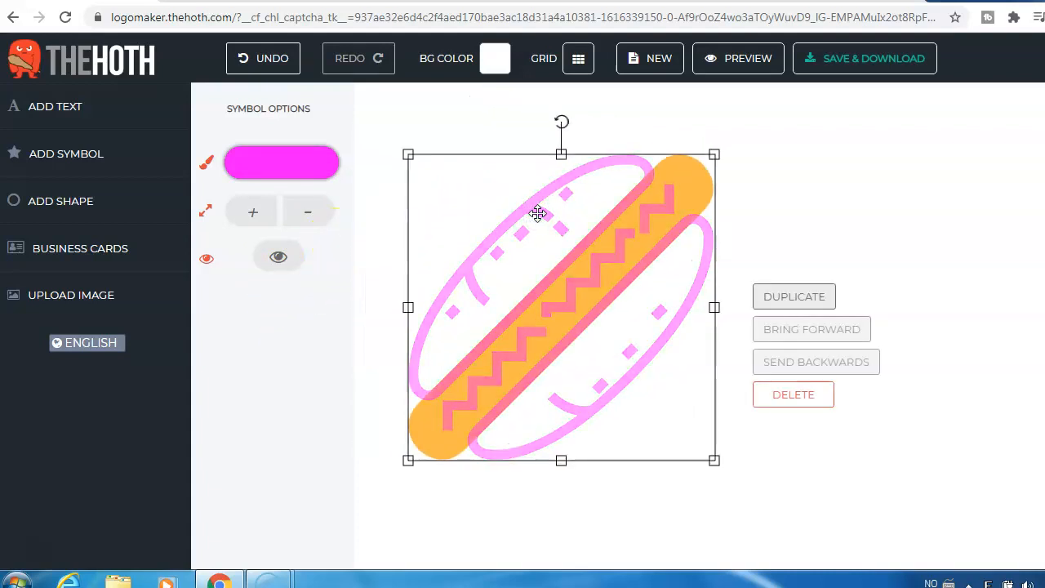
{"action": "left_click", "coordinate": [270, 218]}
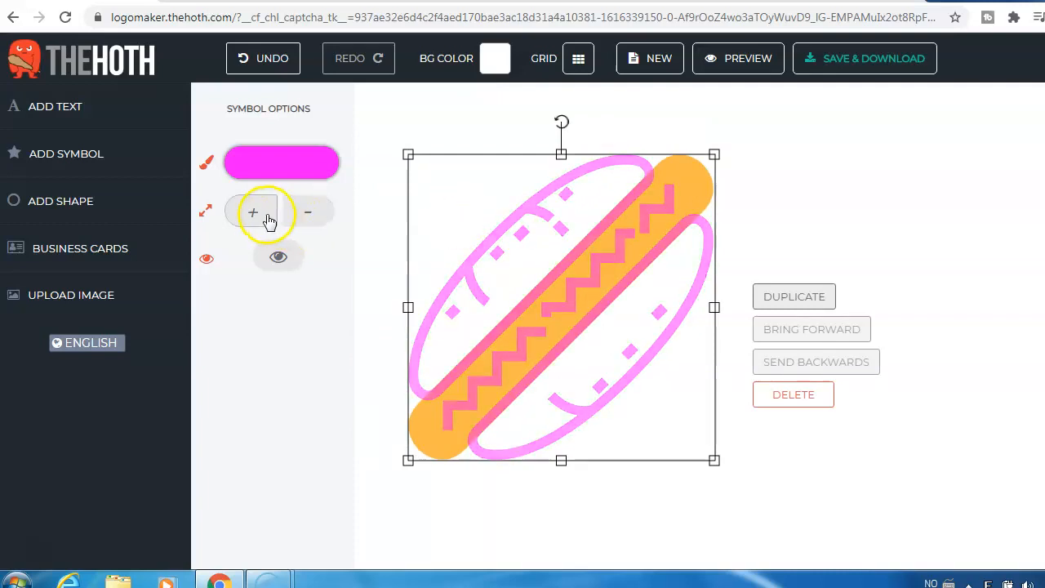
{"action": "left_click", "coordinate": [253, 214]}
{"action": "left_click", "coordinate": [255, 216]}
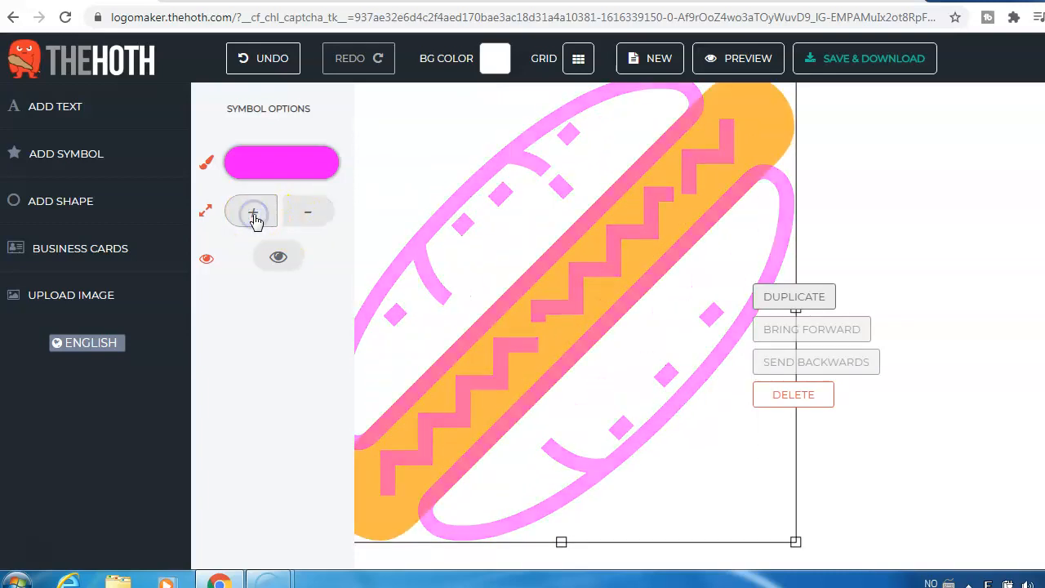
{"action": "left_click", "coordinate": [303, 214]}
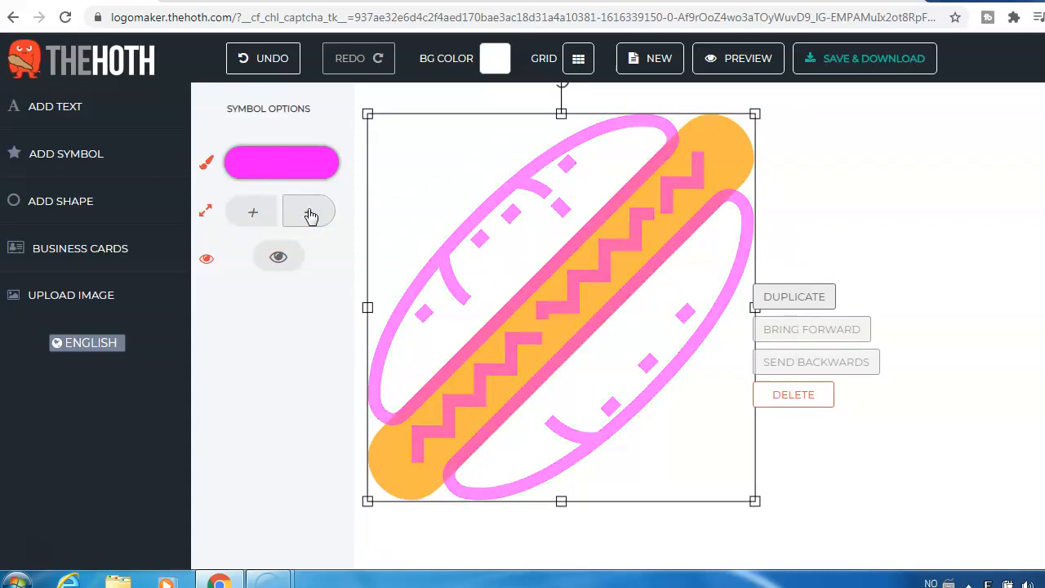
{"action": "left_click", "coordinate": [309, 214]}
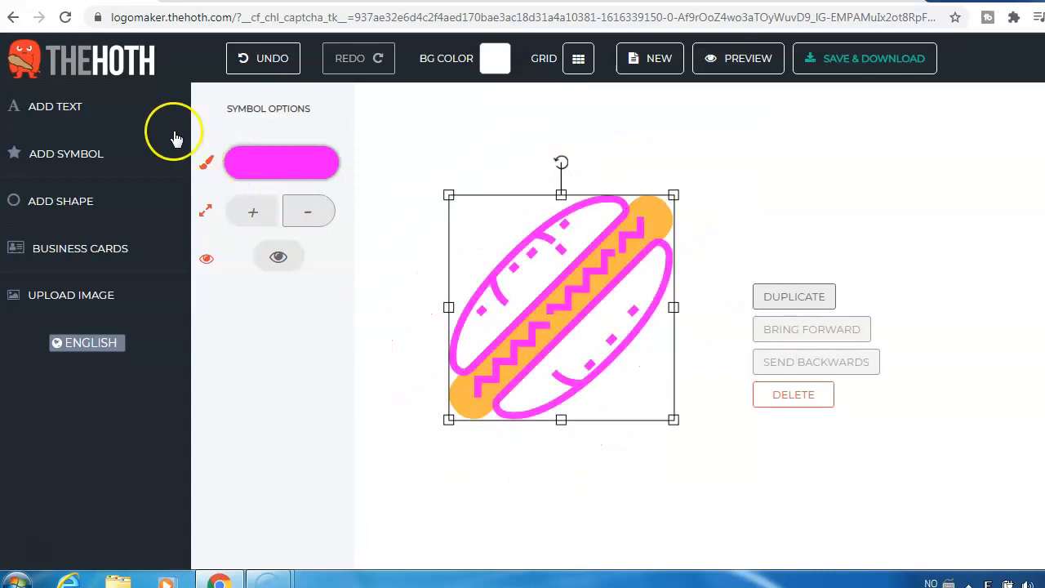
Add a text object to the logo and replace its placeholder wording with FOOD.
{"action": "left_click", "coordinate": [75, 110]}
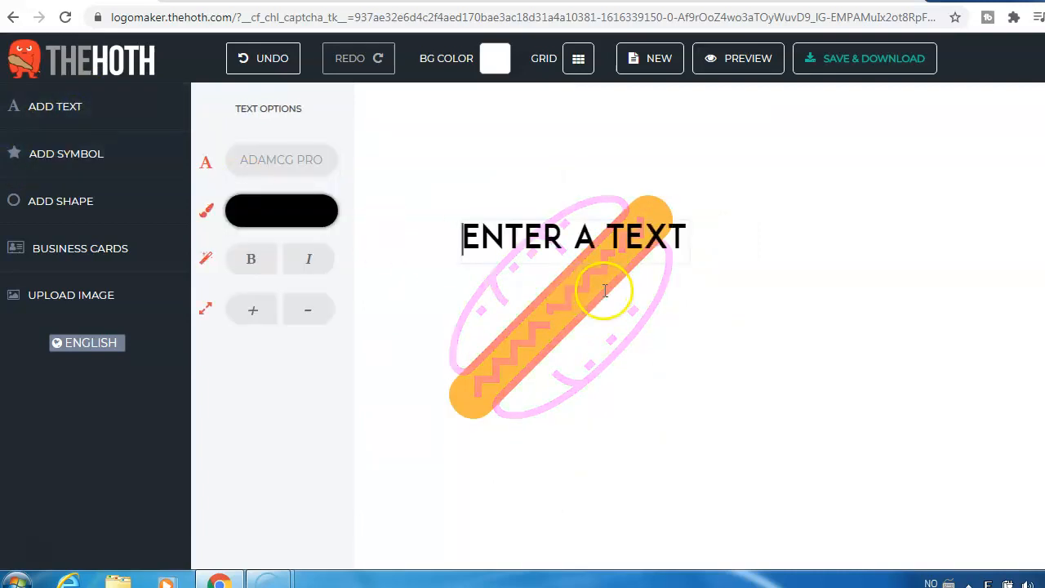
{"action": "triple_click", "coordinate": [638, 231]}
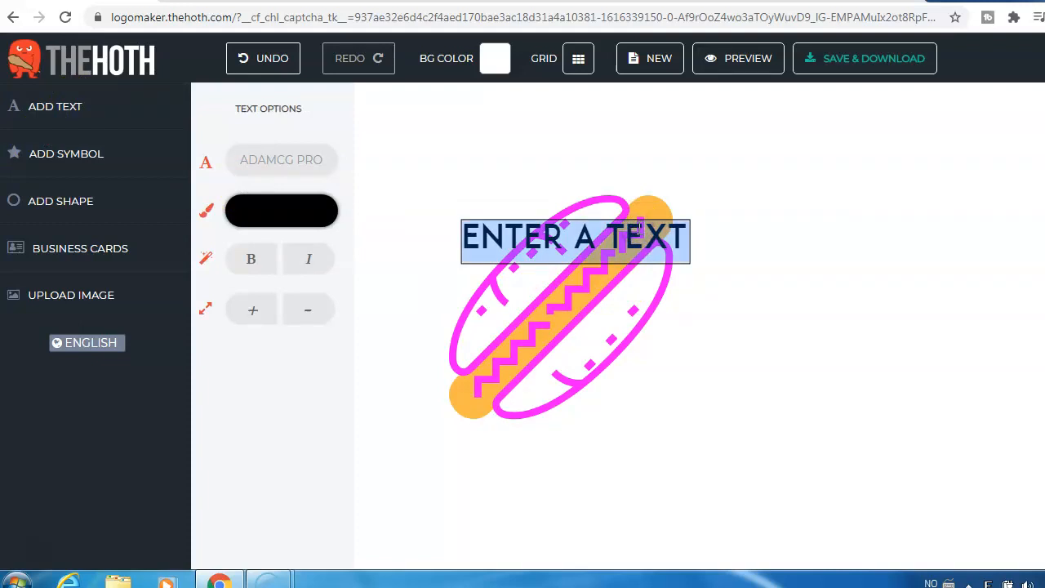
{"action": "type", "text": "FOOD"}
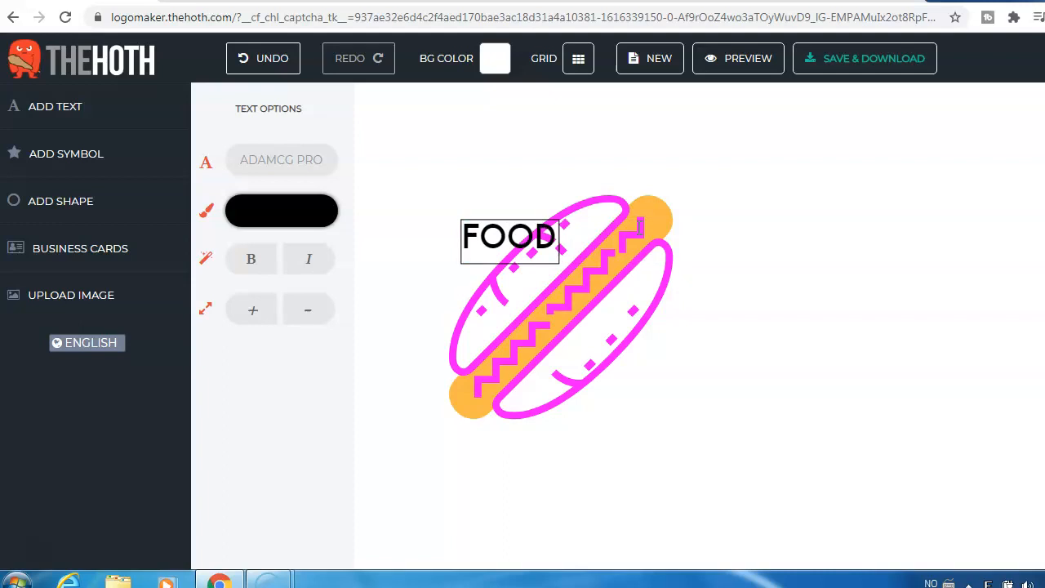
{"action": "left_click", "coordinate": [565, 238]}
{"action": "left_click", "coordinate": [564, 244]}
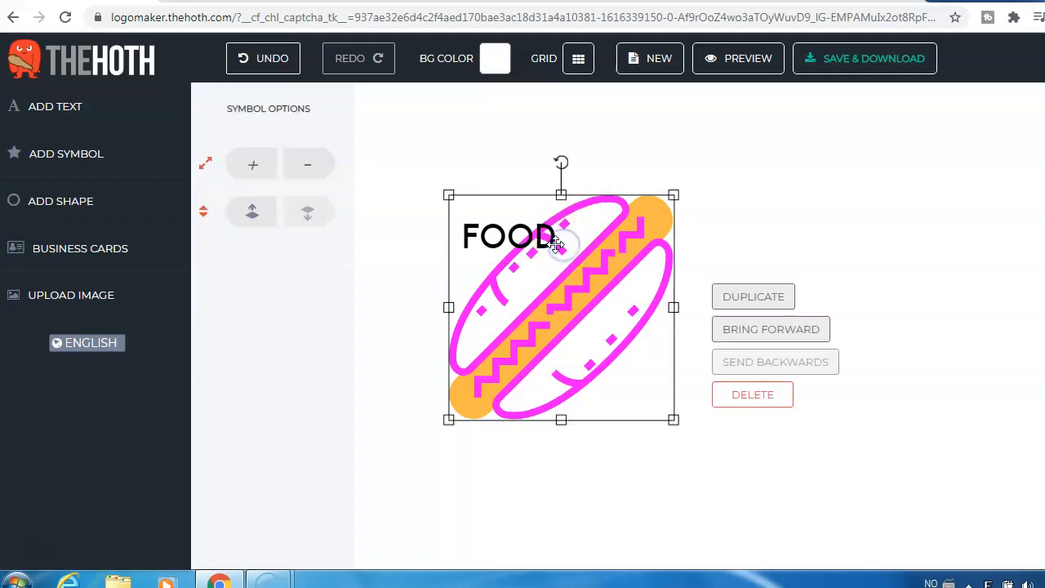
Move the FOOD text off the hot dog, placing it beside the symbol's upper-right end.
{"action": "left_click", "coordinate": [535, 238]}
{"action": "left_click_drag", "start_coordinate": [535, 238], "coordinate": [772, 207]}
{"action": "left_click", "coordinate": [700, 200]}
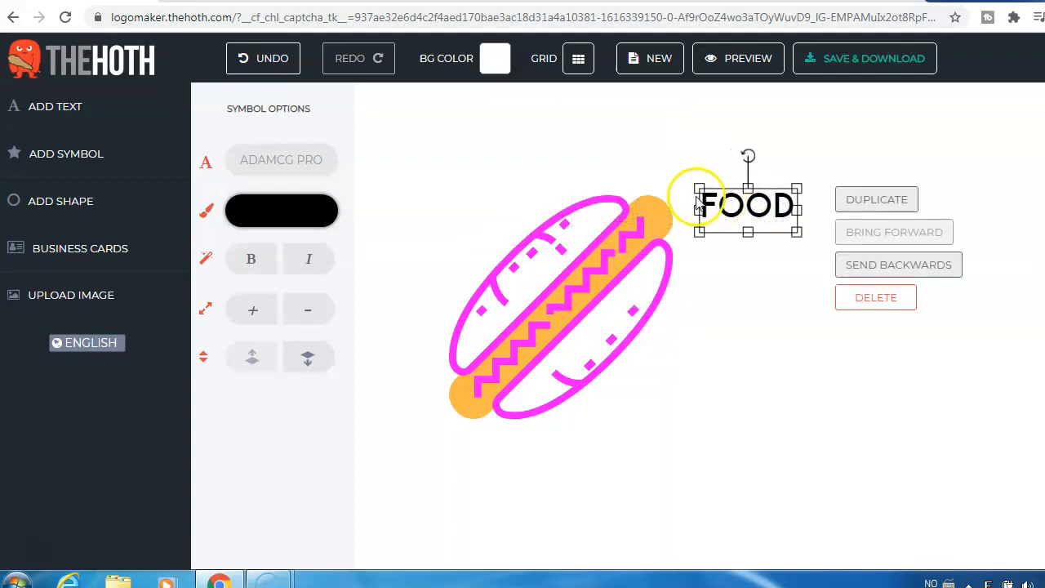
Stretch the FOOD text wider and taller, and rotate it counter-clockwise so it slants upward from the hot dog's tip.
{"action": "left_click_drag", "start_coordinate": [695, 210], "coordinate": [619, 207]}
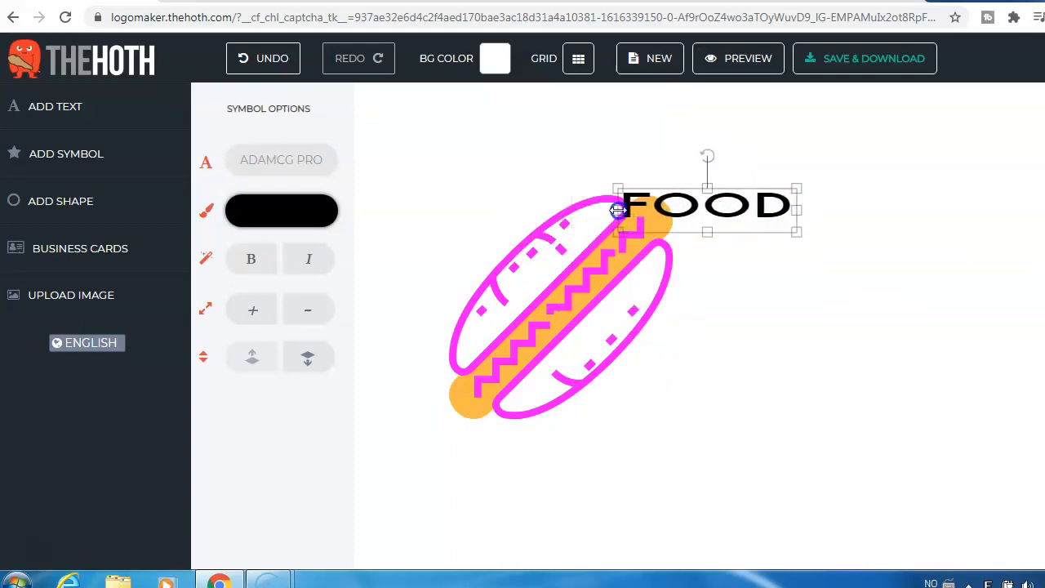
{"action": "left_click_drag", "start_coordinate": [707, 196], "coordinate": [707, 163]}
{"action": "left_click", "coordinate": [707, 127]}
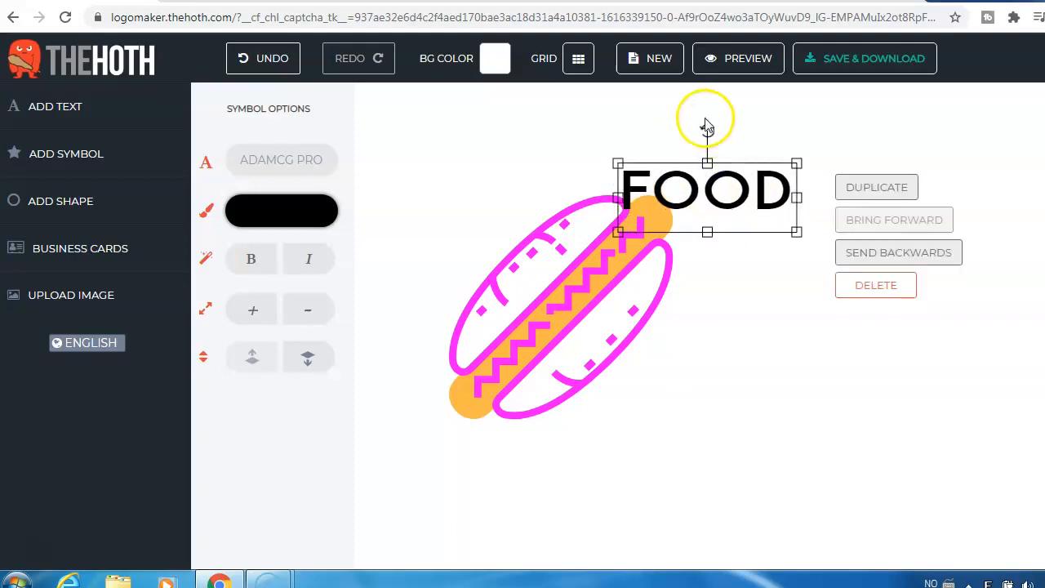
{"action": "left_click_drag", "start_coordinate": [704, 127], "coordinate": [671, 141]}
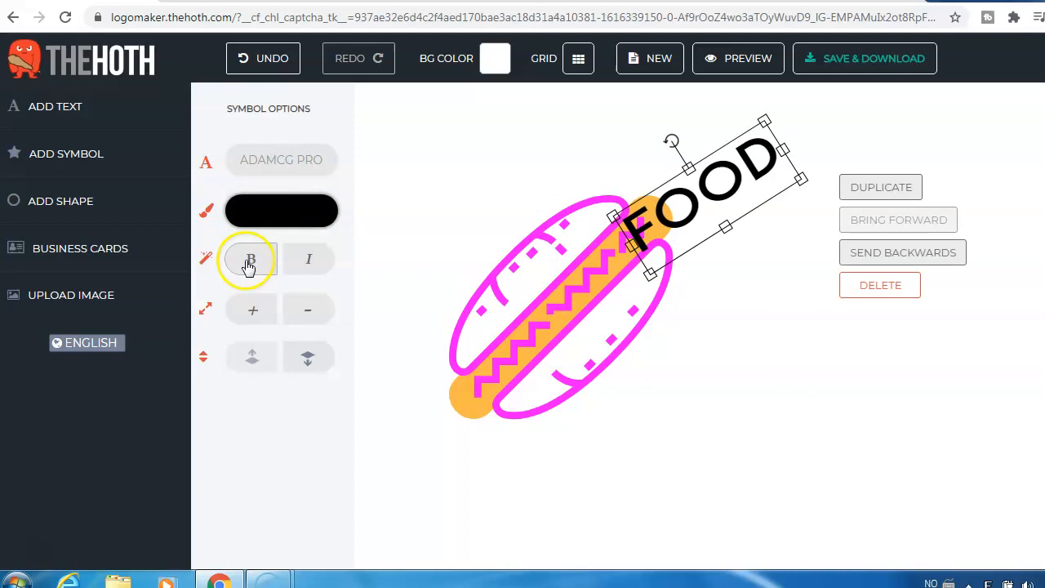
Make the FOOD text bold and recolour it from black to bright red.
{"action": "left_click", "coordinate": [250, 261]}
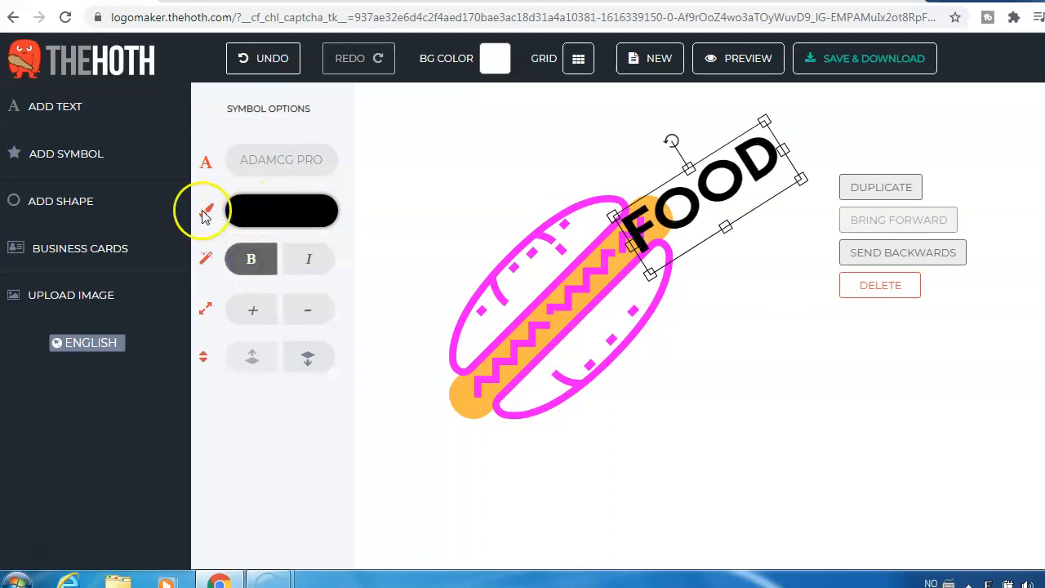
{"action": "left_click", "coordinate": [253, 207]}
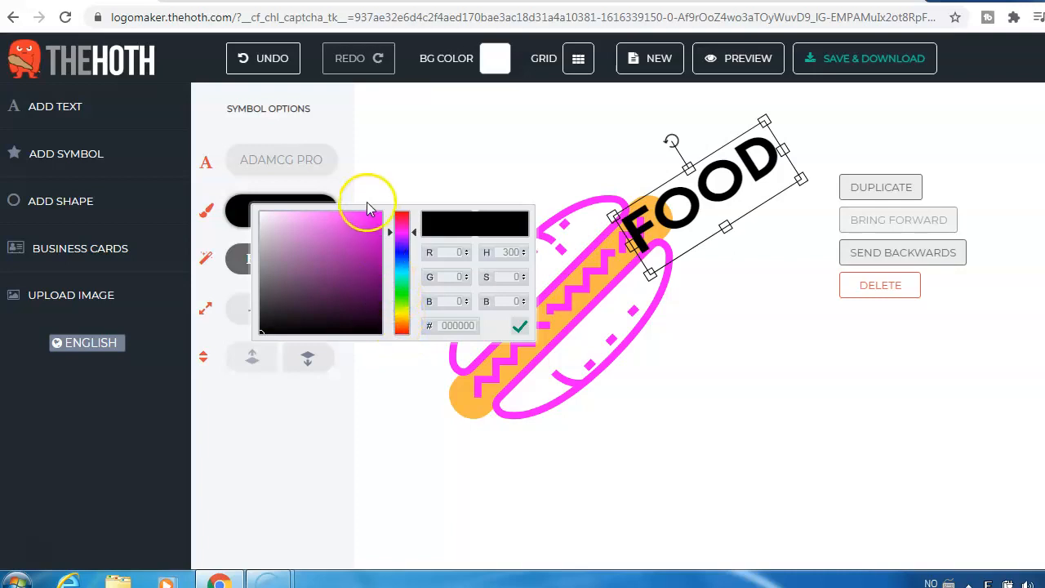
{"action": "left_click", "coordinate": [401, 210]}
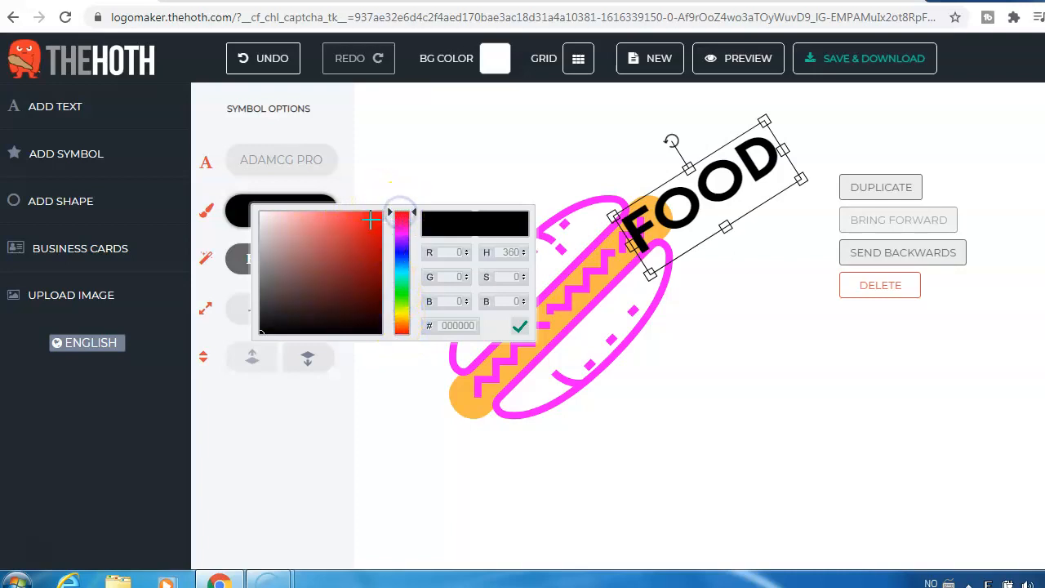
{"action": "left_click", "coordinate": [372, 219]}
{"action": "left_click", "coordinate": [465, 156]}
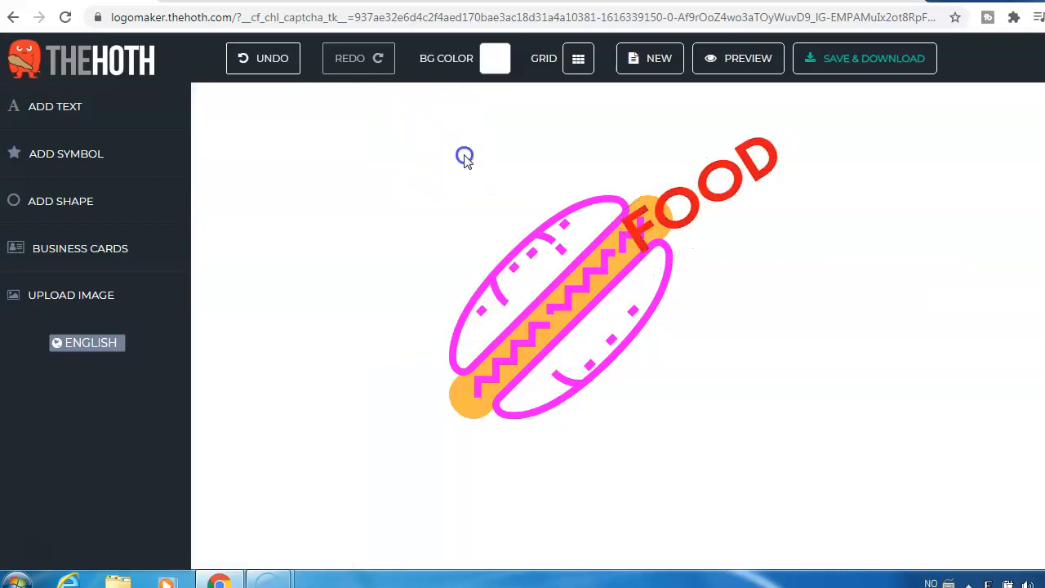
Move the FOOD text clear of the hot dog, just beyond its upper-right end, and deselect it.
{"action": "left_click_drag", "start_coordinate": [672, 205], "coordinate": [737, 231]}
{"action": "left_click", "coordinate": [707, 378]}
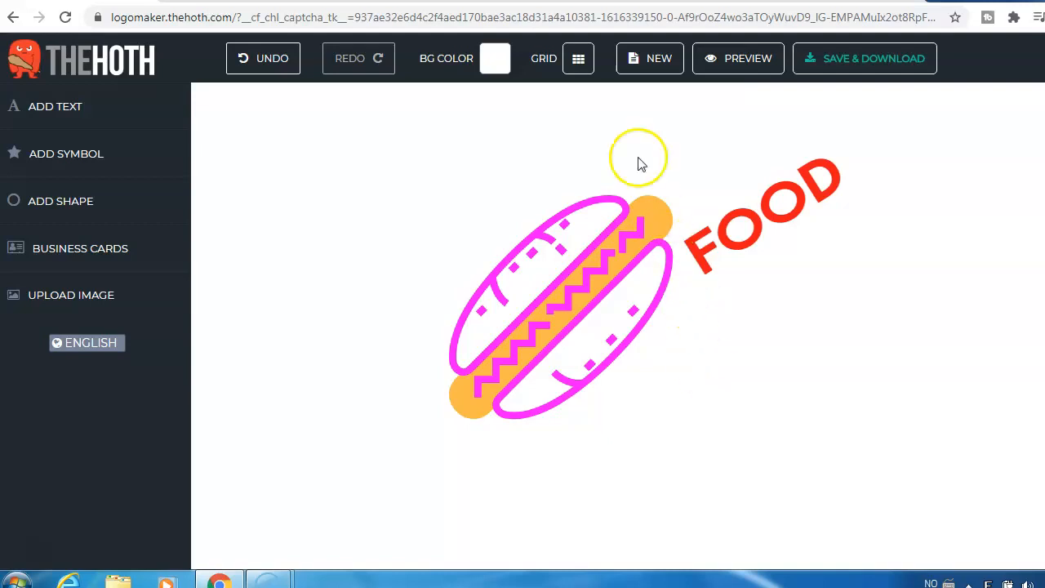
Start saving the finished logo for download and activate the e-mail address entry in the save form.
{"action": "left_click", "coordinate": [859, 69]}
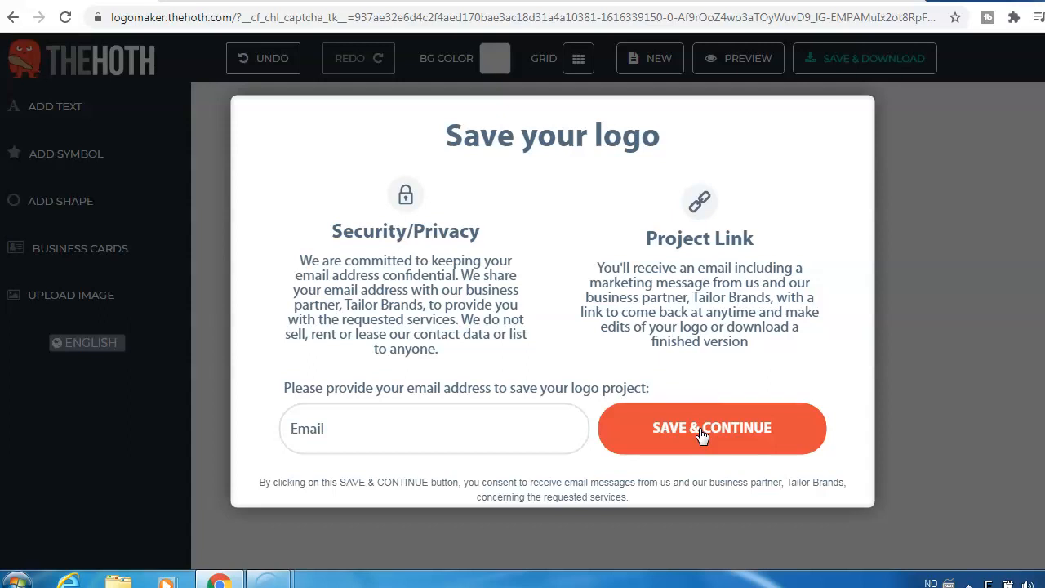
{"action": "left_click", "coordinate": [700, 435]}
{"action": "left_click", "coordinate": [448, 434]}
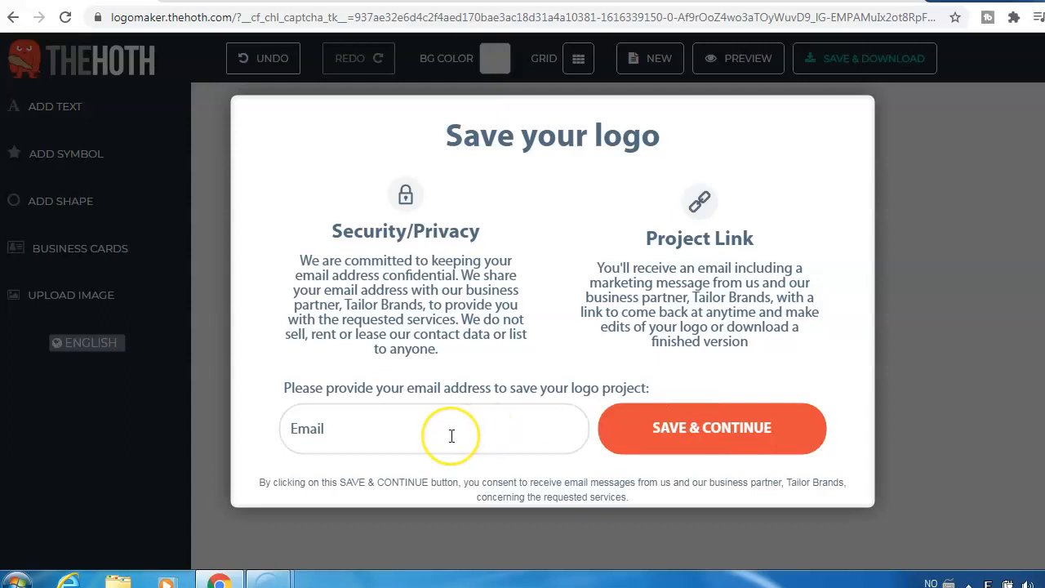